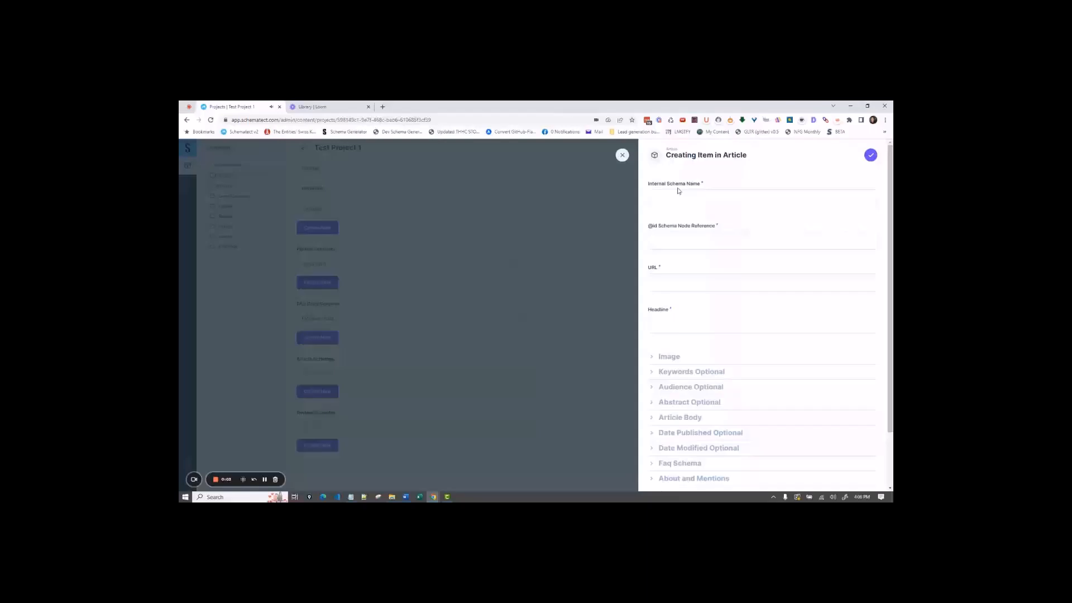
left_click(682, 200)
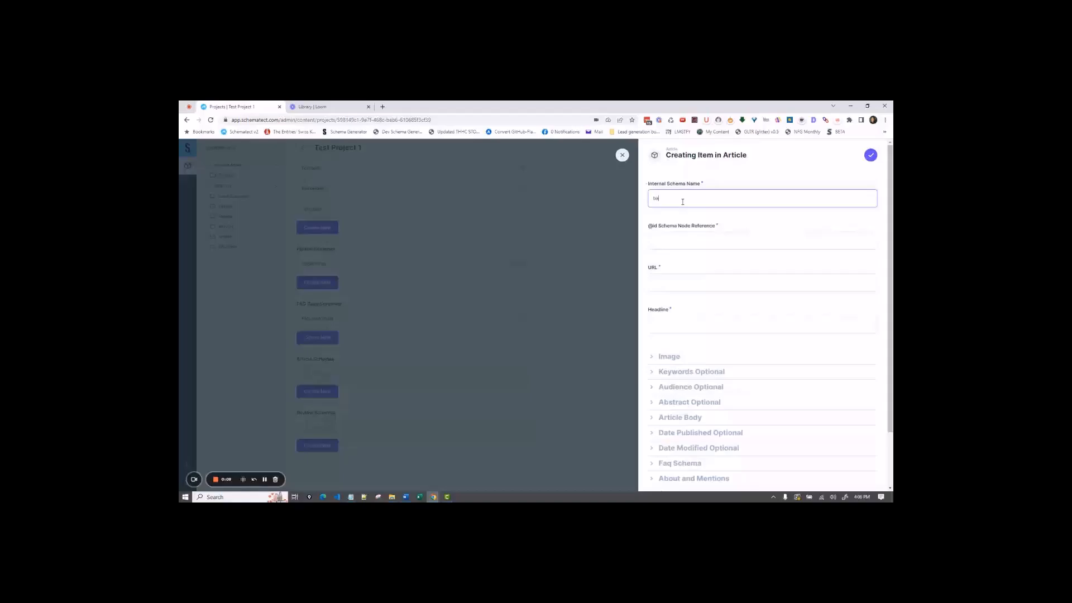
type("basketball article")
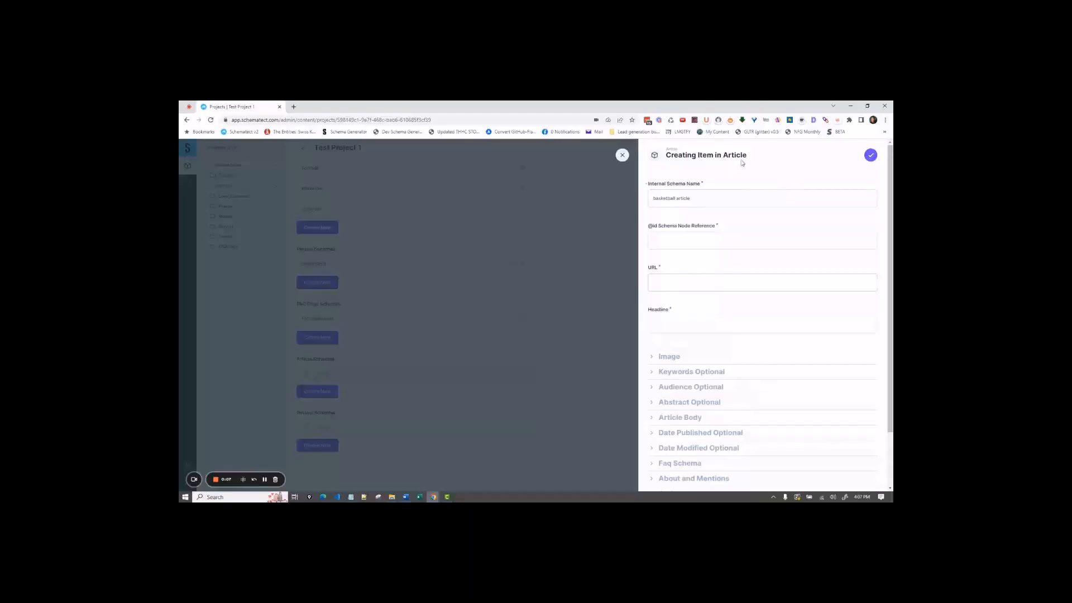
left_click(675, 244)
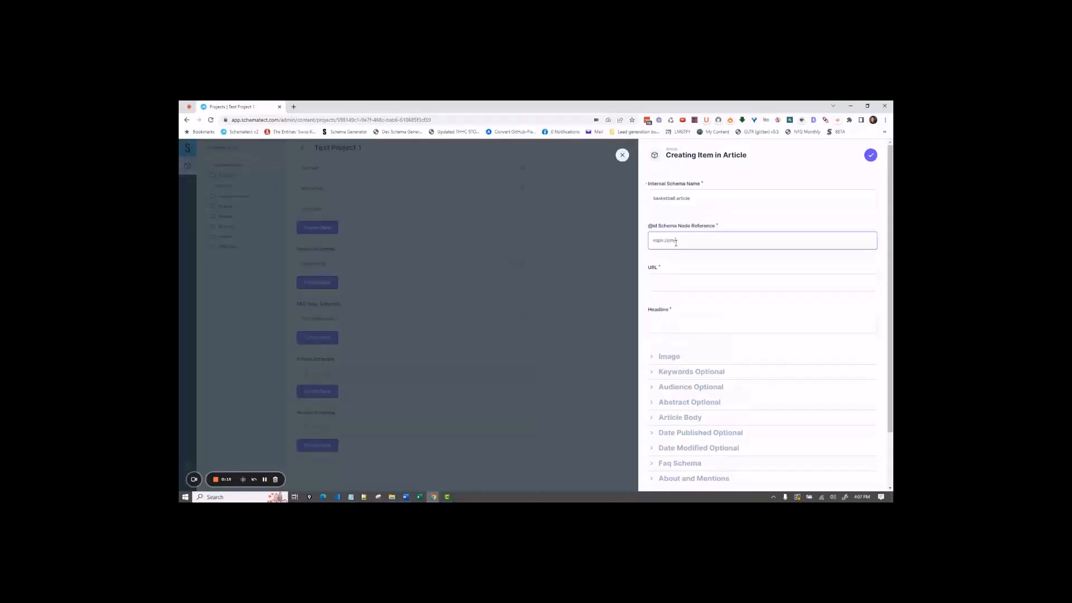
type("rticle")
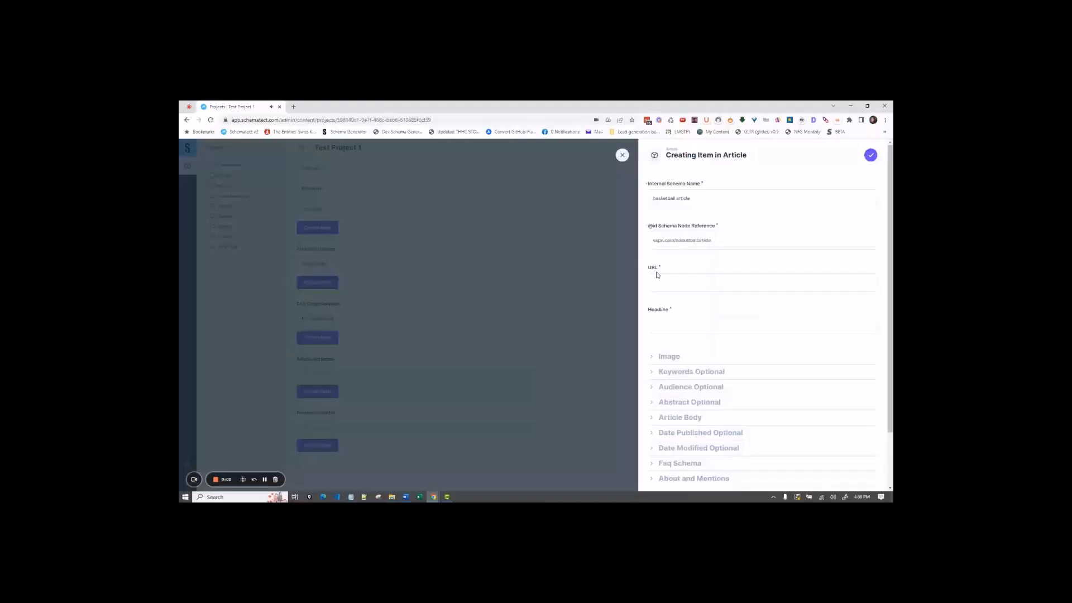
Set the article's URL to "espn.com/basketballarticle" and its headline to "College basketball in march madness"
left_click(658, 283)
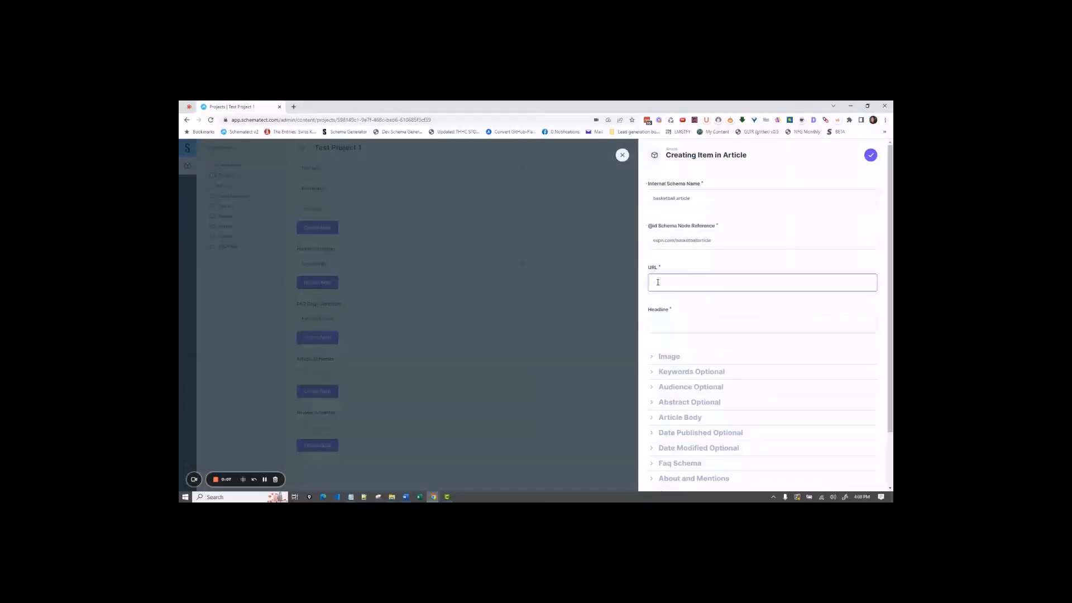
type("espn.com/basketballarticle")
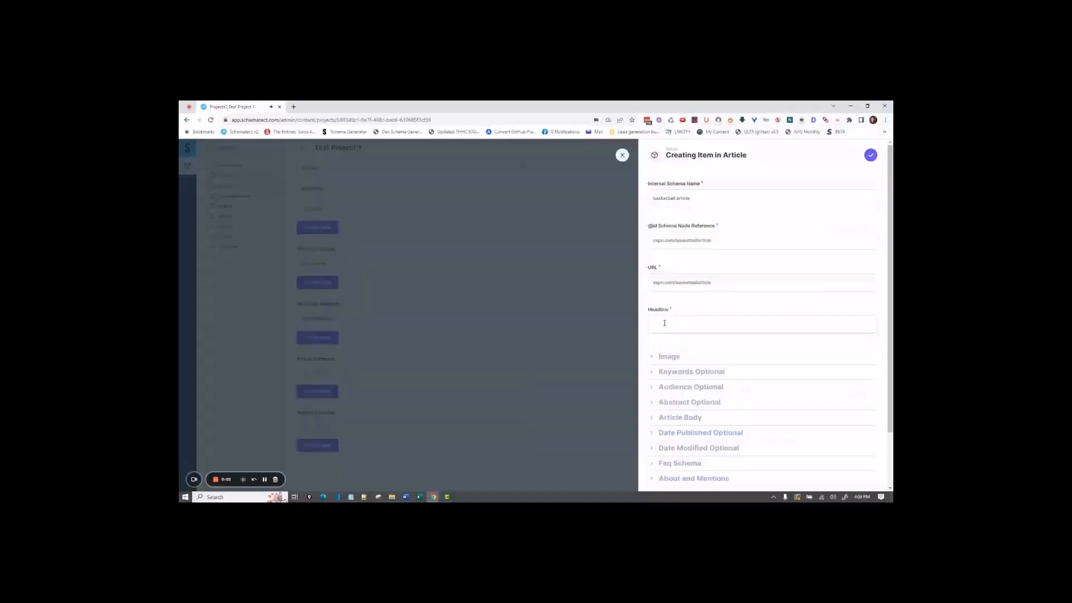
left_click(665, 322)
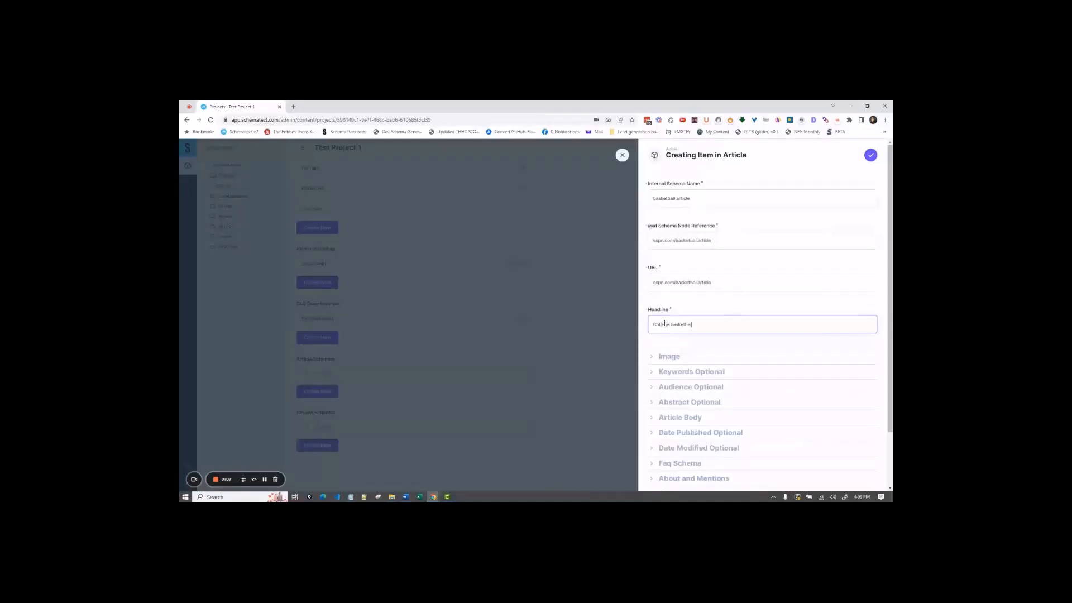
type("ch madness")
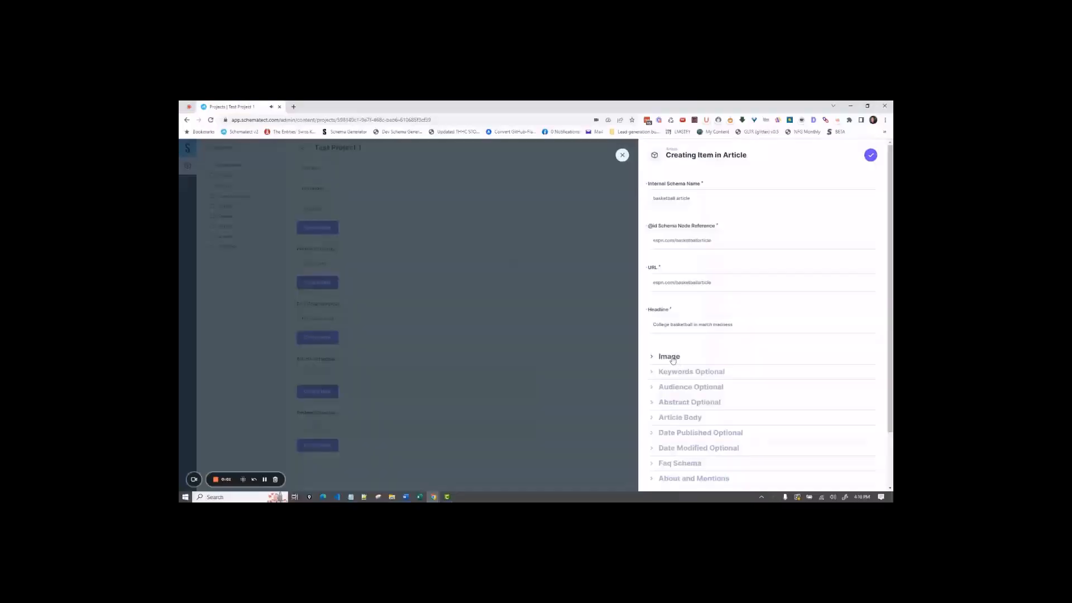
Add the image entries "espn.com/basketball" and "espn.com/marchmadness" to the article
left_click(680, 390)
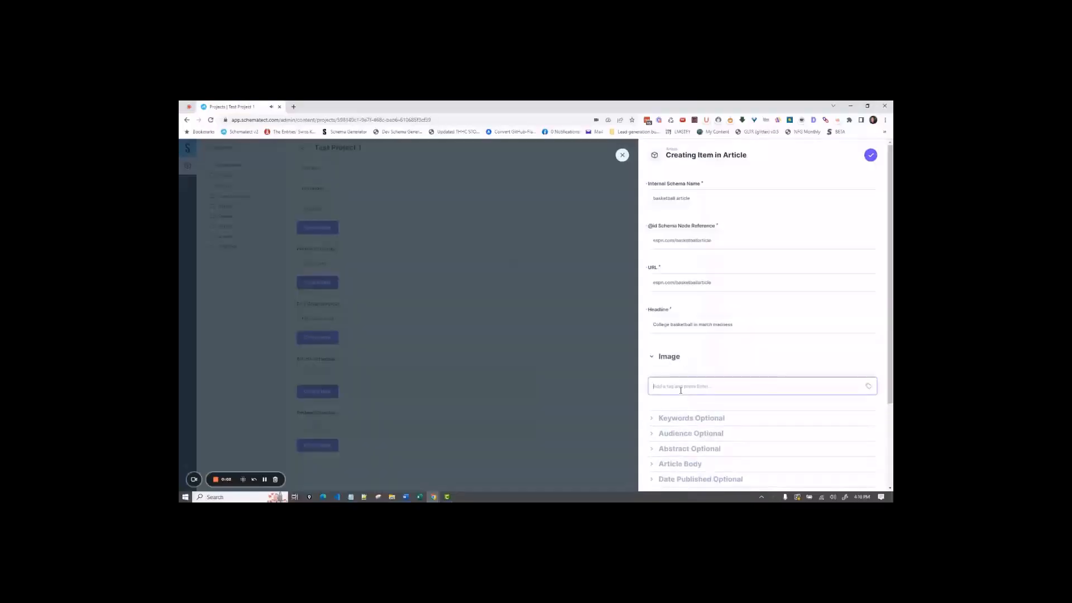
type("espn.com/basketball")
key("Return")
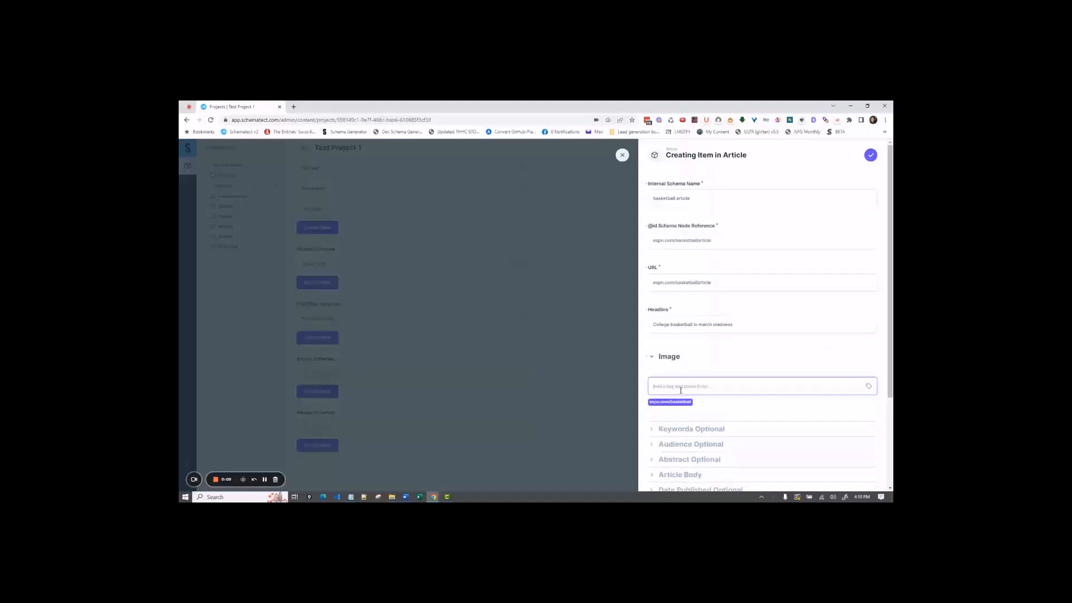
type("espn.com/marchmadness")
key("Return")
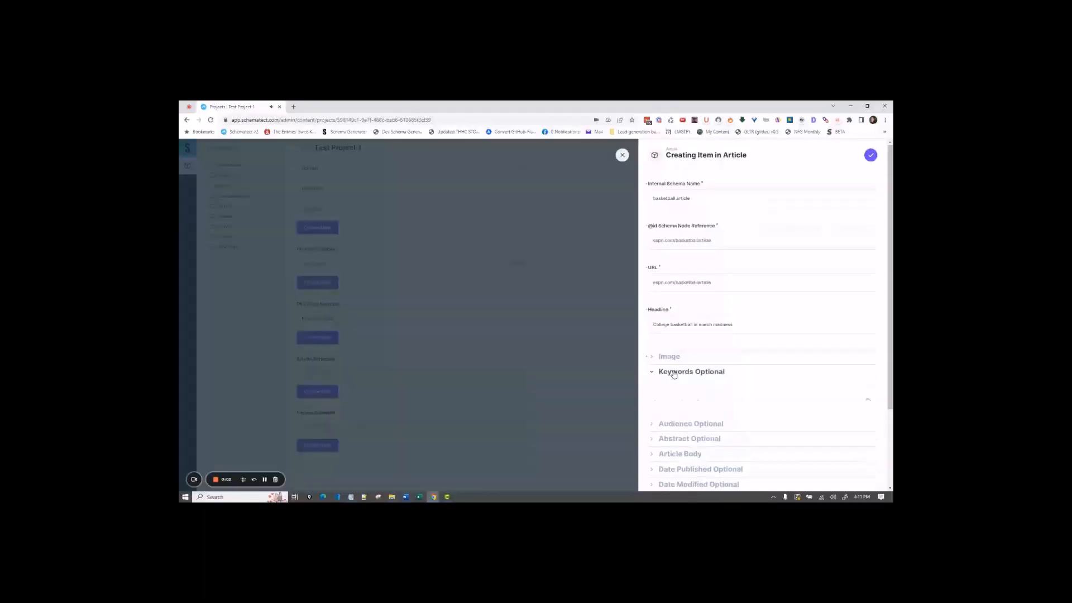
Add the keywords "basketball", "college" and "march madness" to the article
left_click(683, 402)
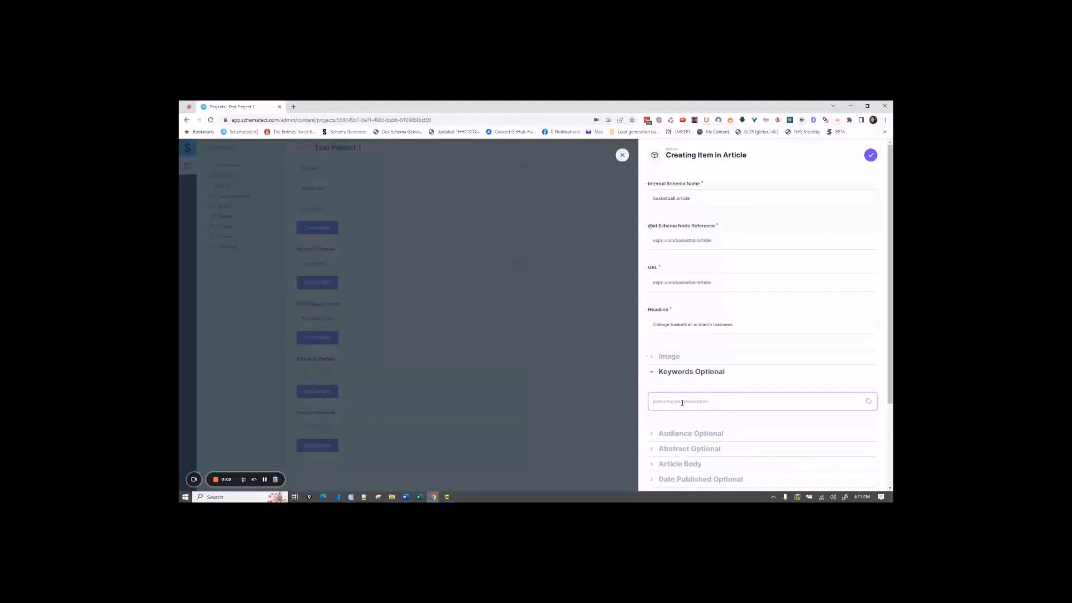
type("basketball")
key("Return")
type("college")
key("Return")
type("march madness")
key("Return")
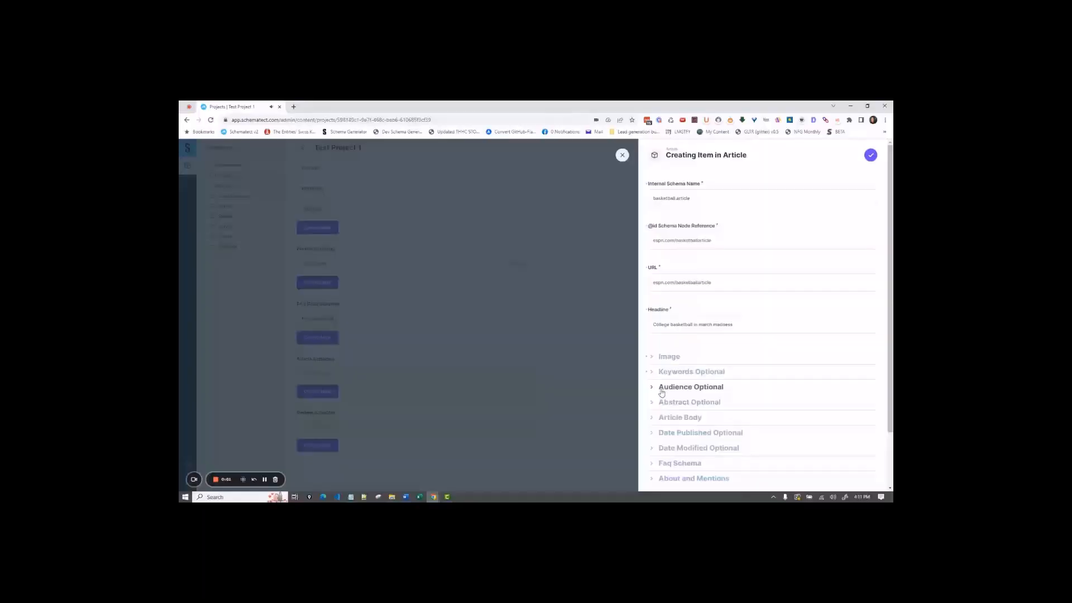
Fill in the article's college basketball audience and an abstract saying that college basketball is crazy in the month of March
left_click(665, 387)
left_click(682, 413)
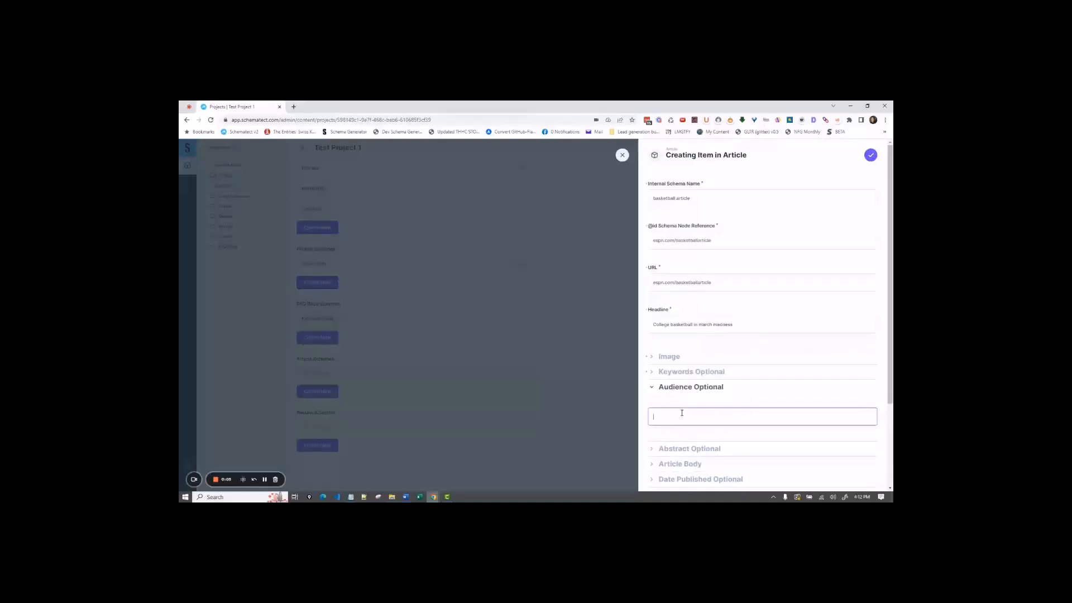
type("College b")
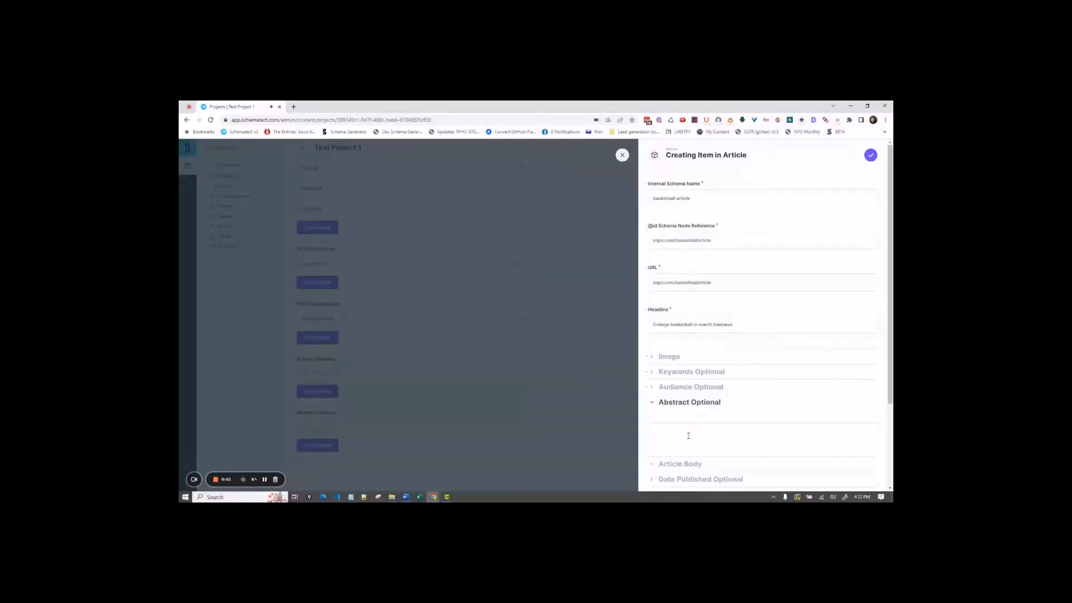
left_click(685, 432)
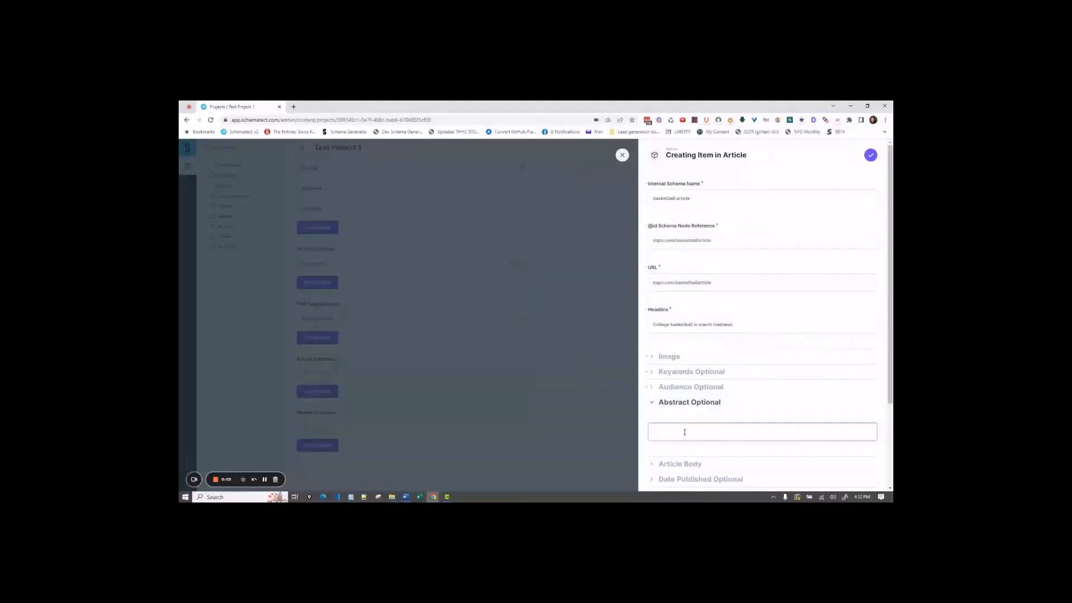
type("College basketball is crazy in the month of mar")
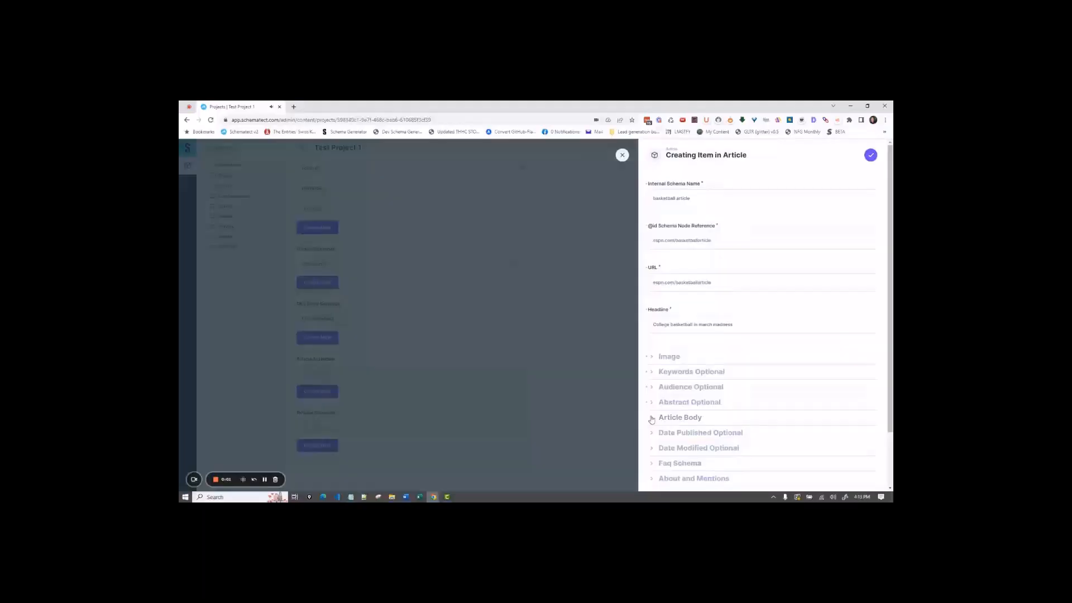
Enter "this is the entire body of the article" as the article body
left_click(680, 419)
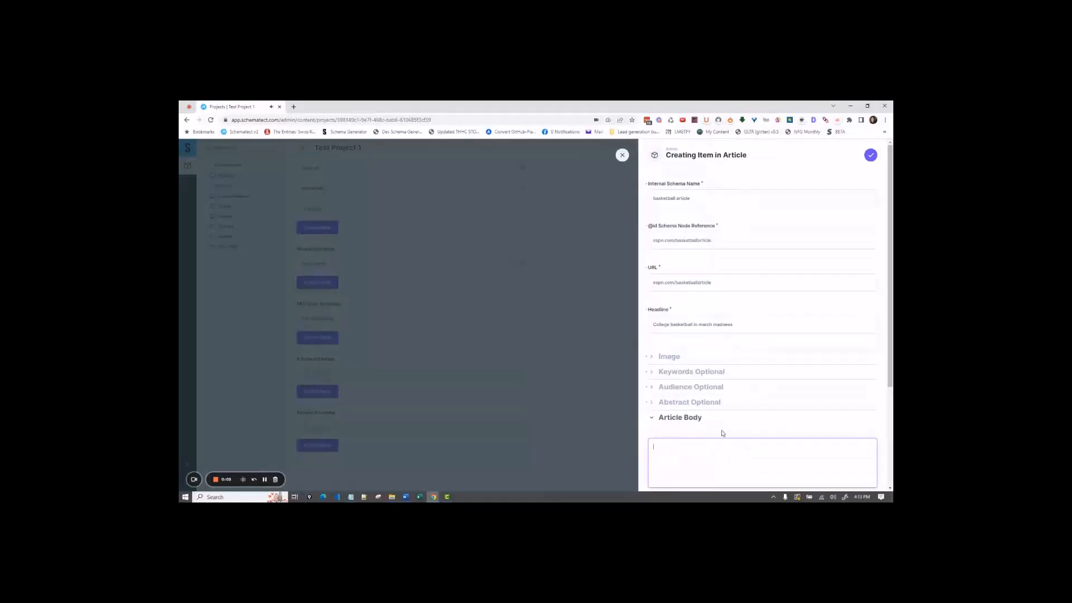
scroll(697, 309, "down", 3)
type("this is the entire body of the article")
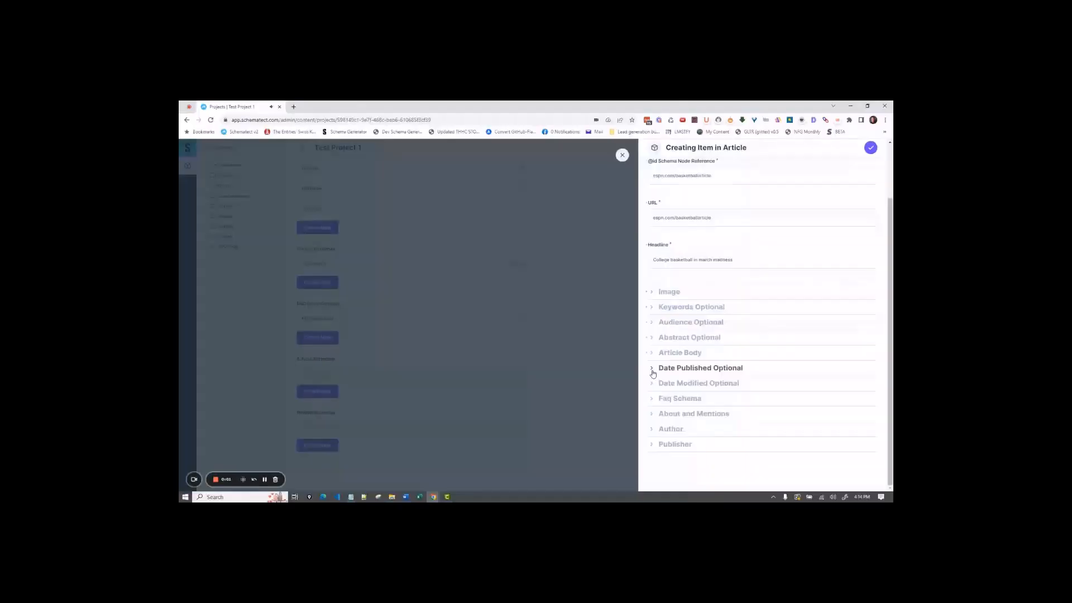
Set both the article's published date and its modified date to April 11, 2023
left_click(655, 366)
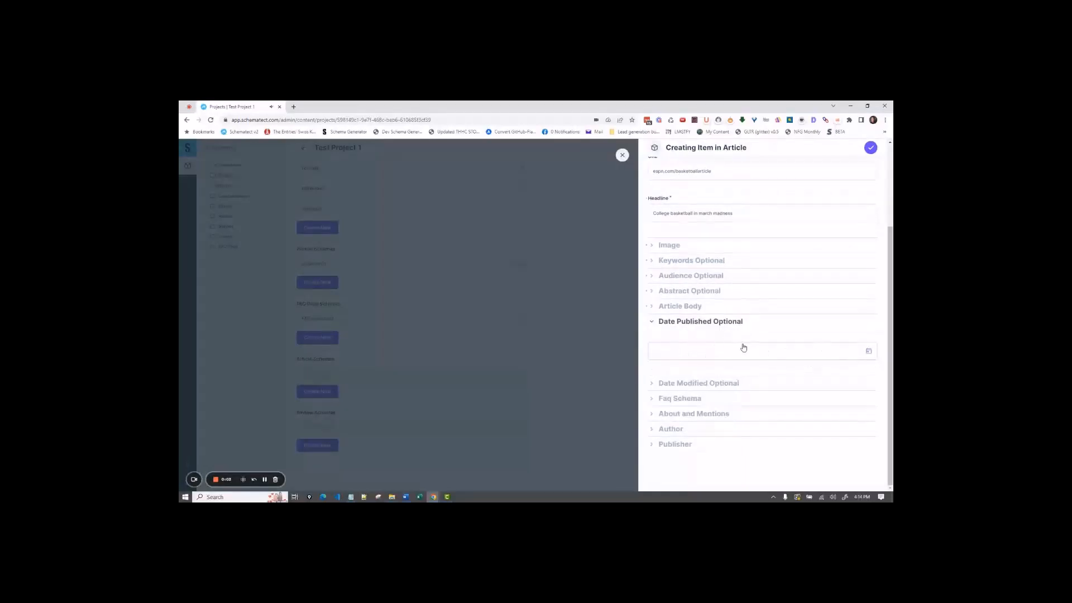
left_click(869, 353)
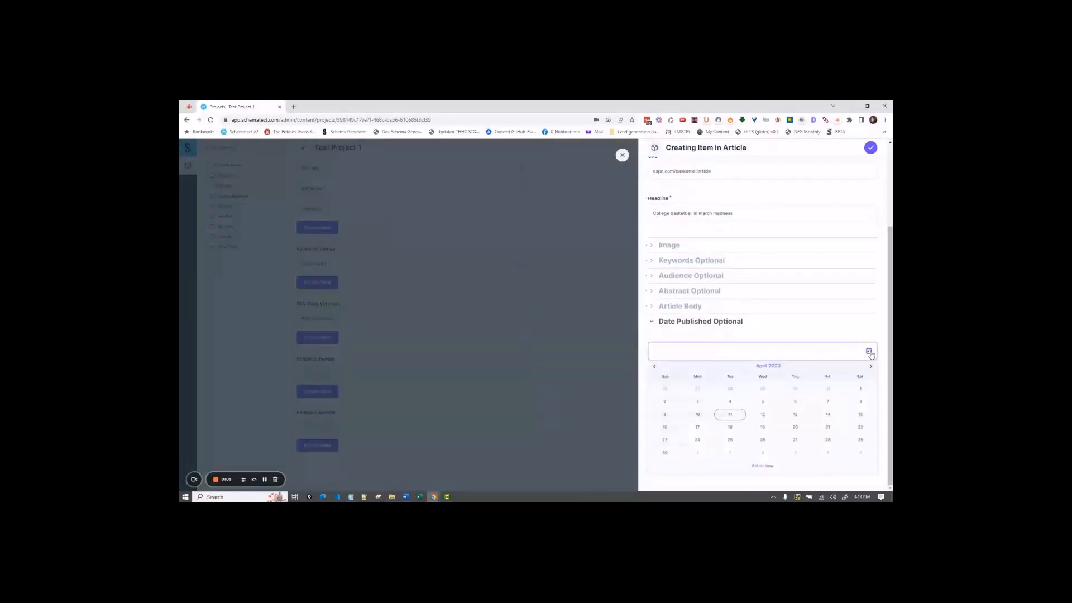
left_click(735, 416)
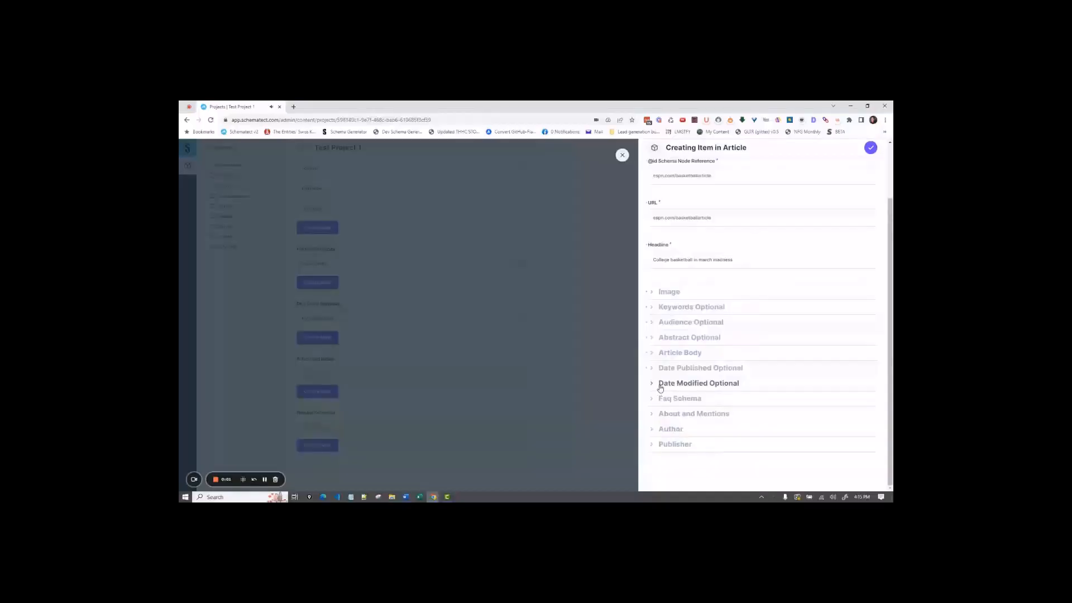
left_click(658, 382)
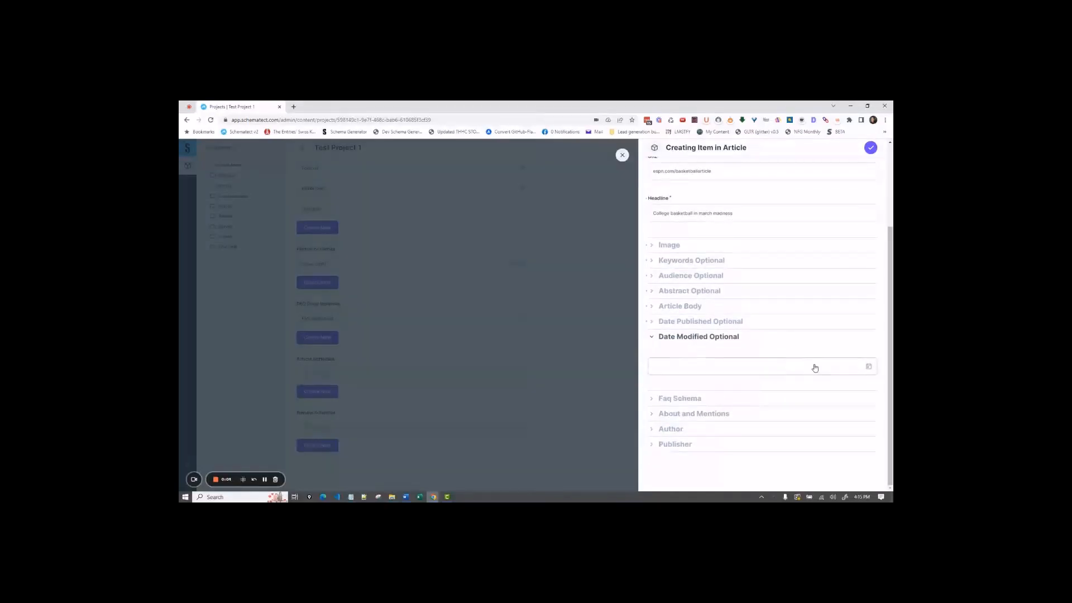
left_click(866, 371)
left_click(730, 430)
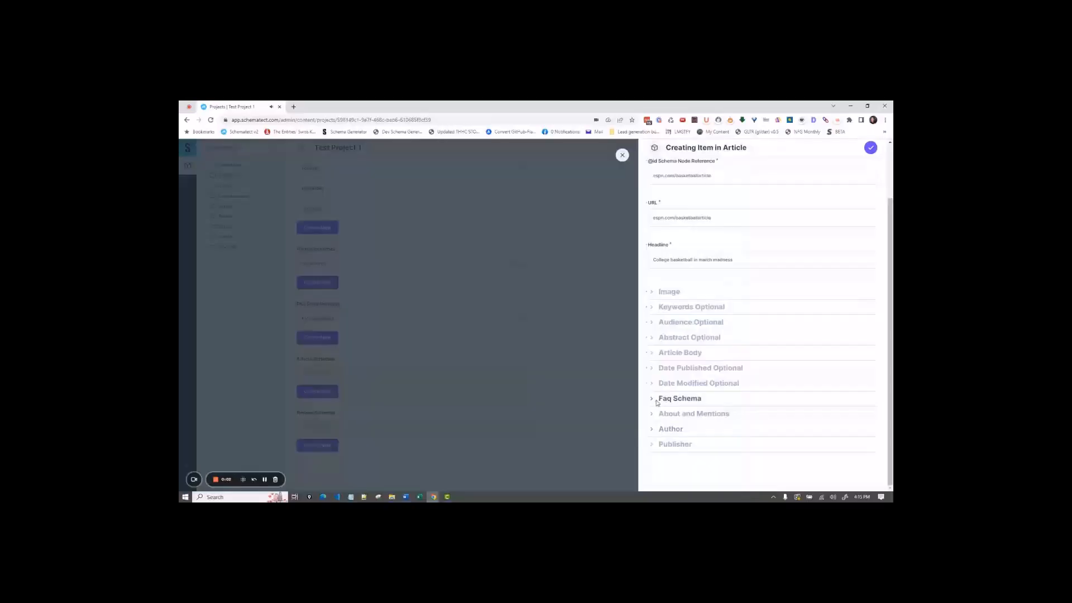
Attach the existing "FAQ basketball" item to the article as its FAQ schema
left_click(660, 399)
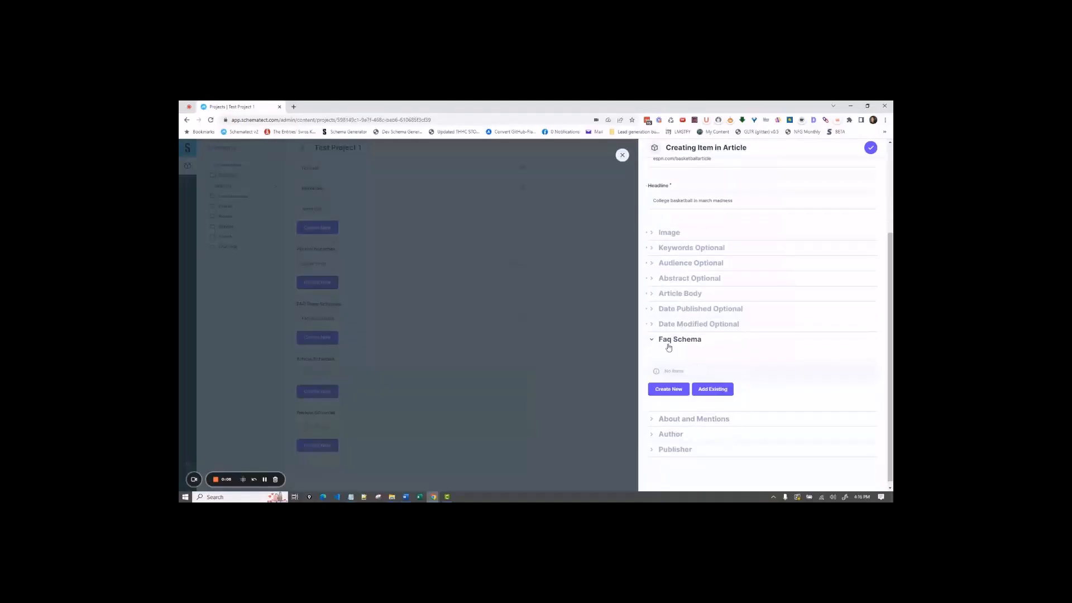
left_click(712, 390)
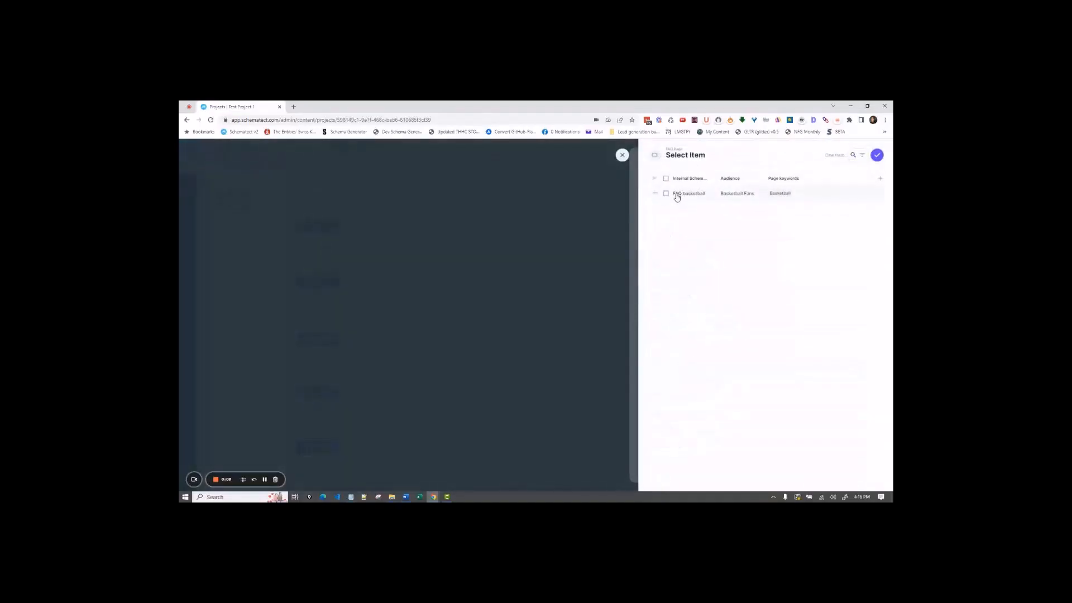
left_click(666, 193)
left_click(878, 155)
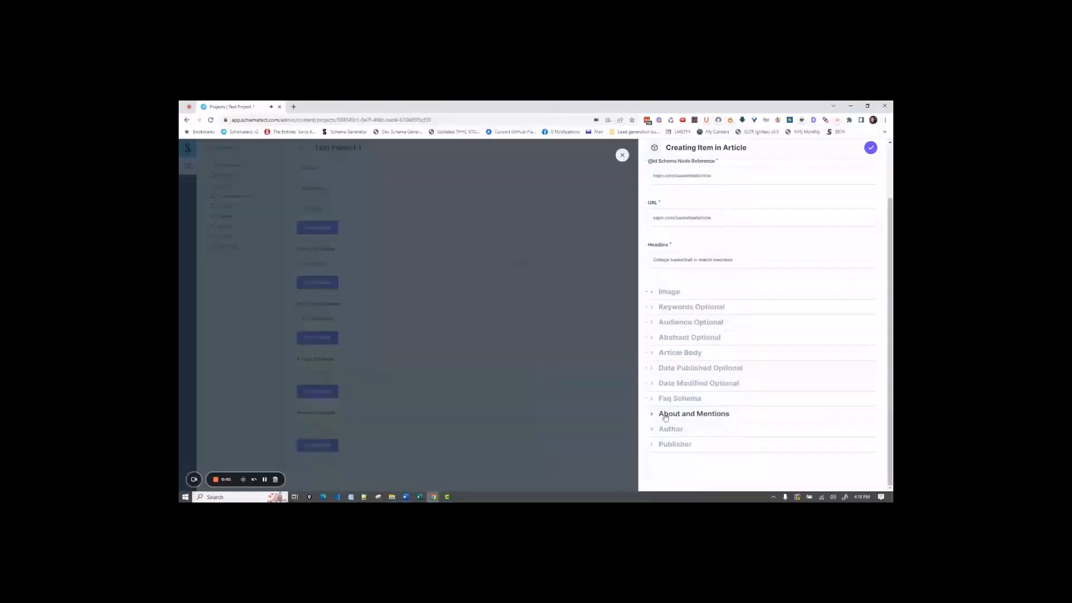
Create an About entry named "Basketball" with the Same As link "wikipedia.com/basketball"
left_click(665, 414)
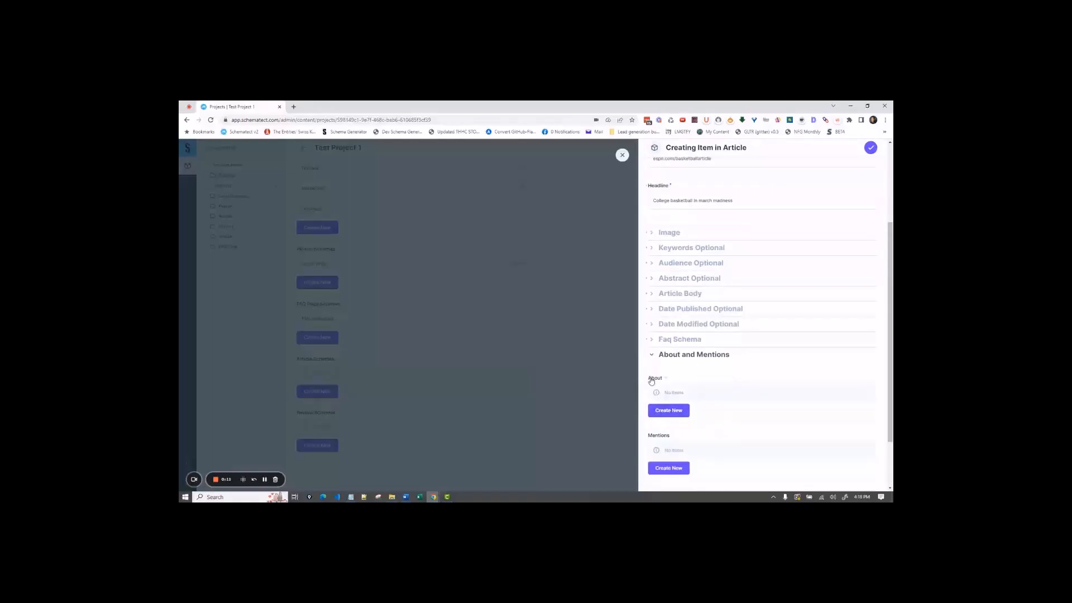
left_click(670, 412)
left_click(670, 198)
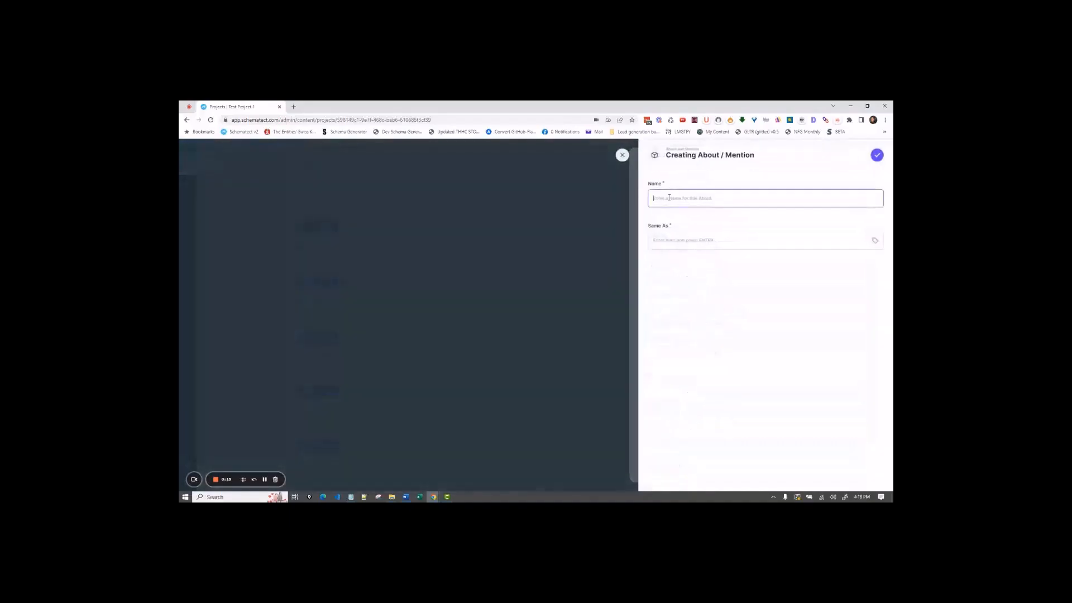
type("sketball")
left_click(670, 240)
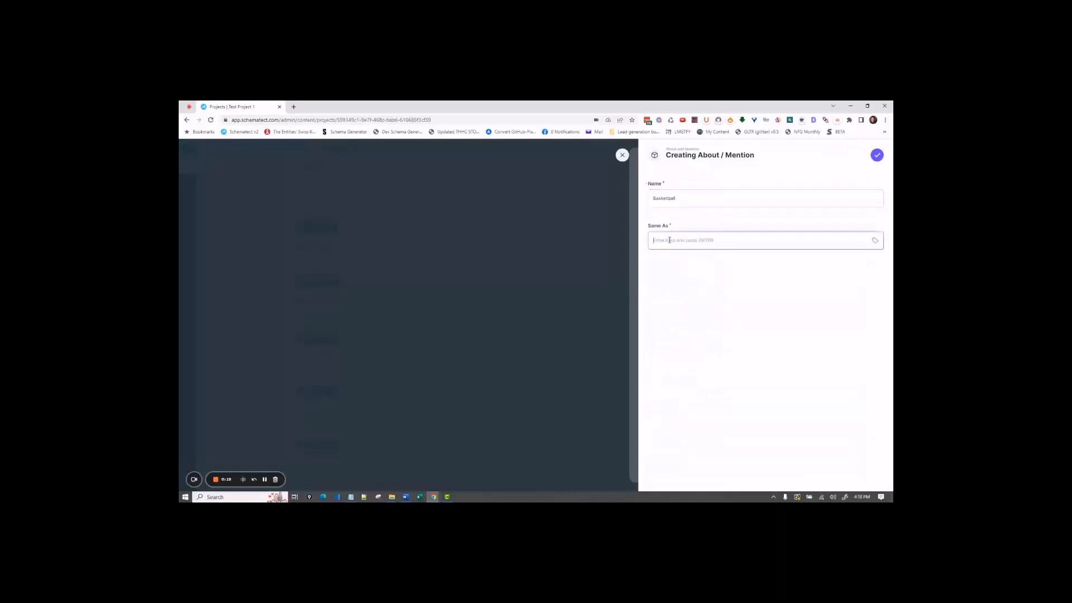
type("wikipedia.com/basketball")
key("Return")
left_click(877, 156)
Create a second About entry named "March Madness", correcting its spelling, with the Same As link "marchmadness.com"
left_click(669, 412)
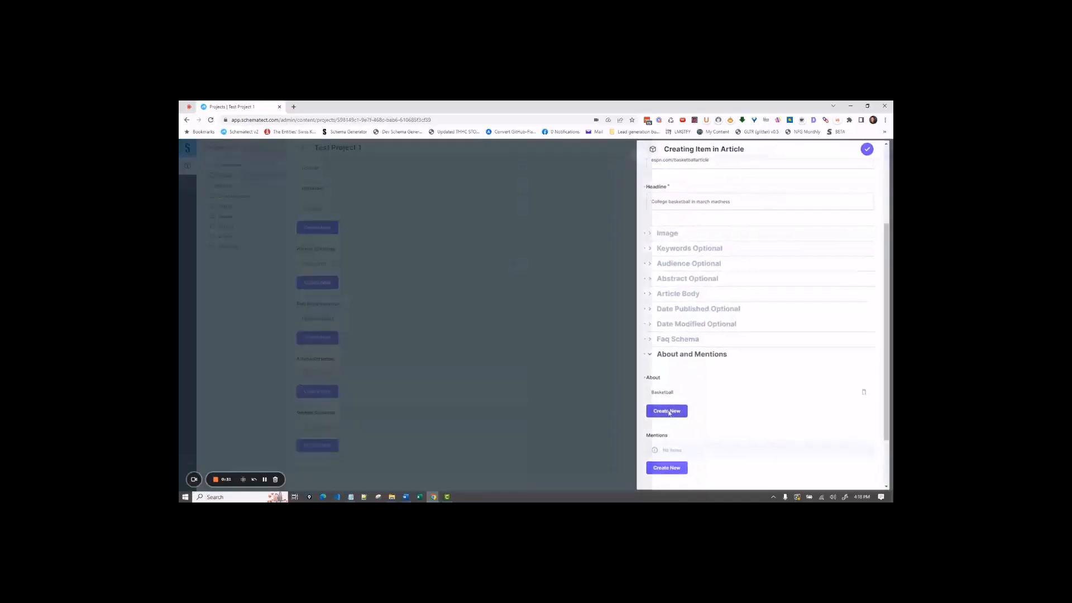
left_click(678, 198)
type("March Madness")
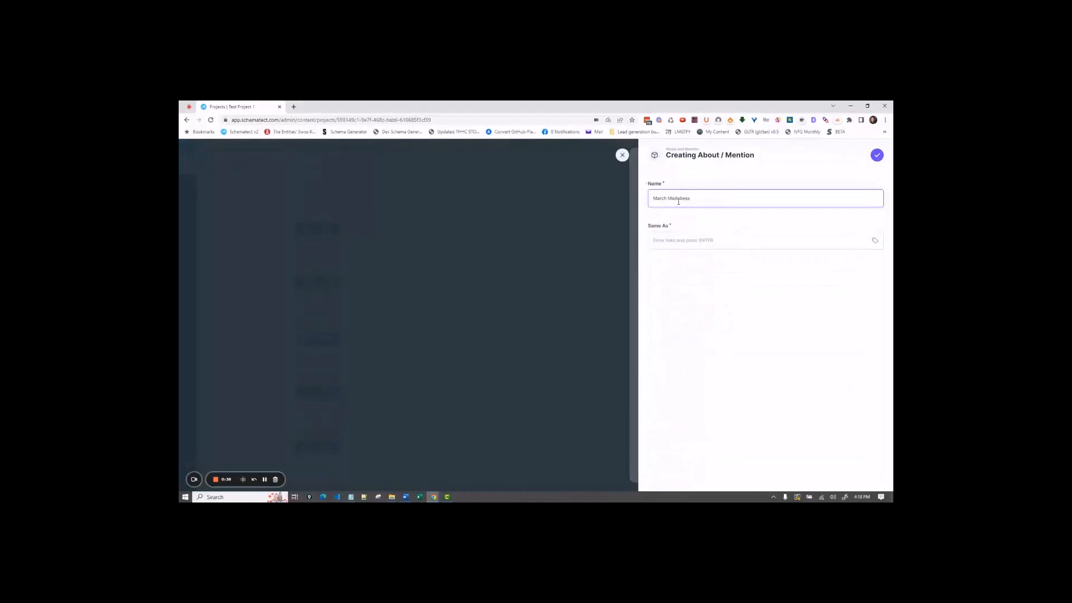
right_click(680, 199)
left_click(710, 207)
left_click(680, 238)
type("march")
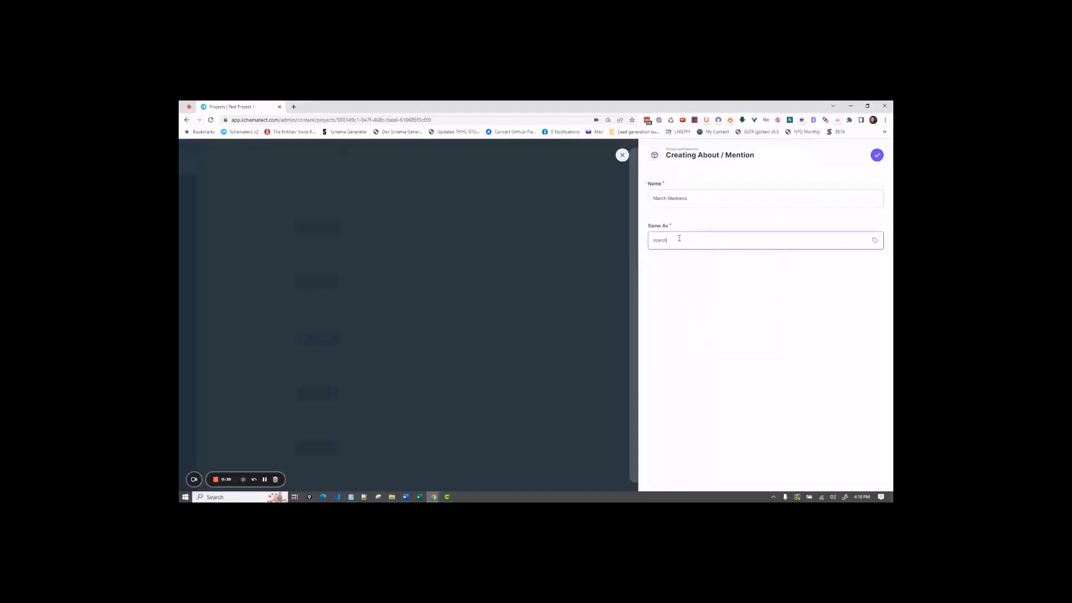
type("madness.com")
key("Return")
left_click(877, 155)
Create a Mentions entry named "Purdue" with the Same As link "purdue.com"
scroll(739, 405, "down", 2)
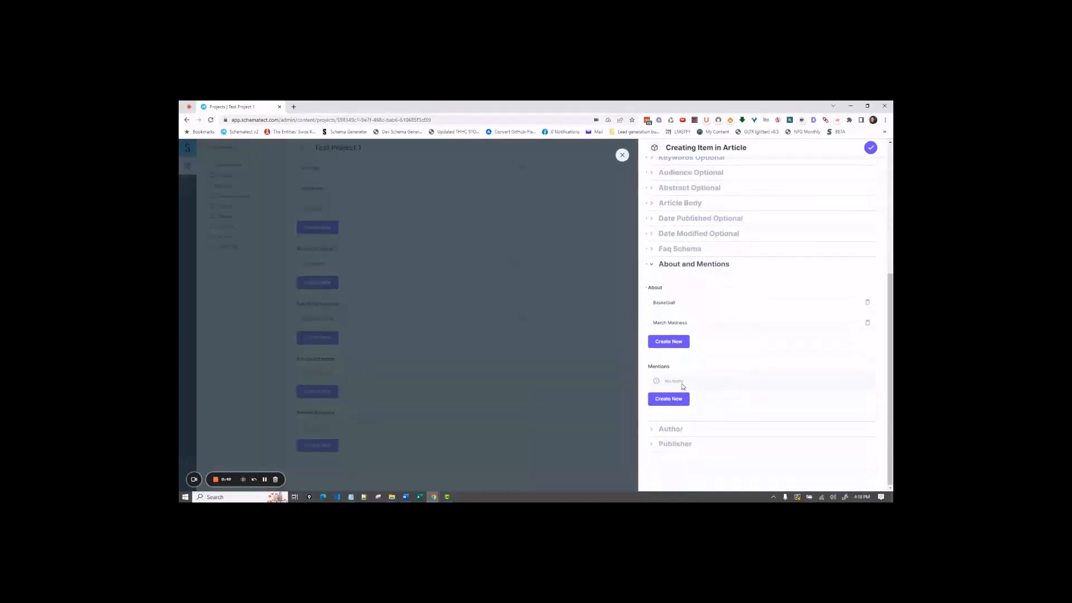
left_click(669, 399)
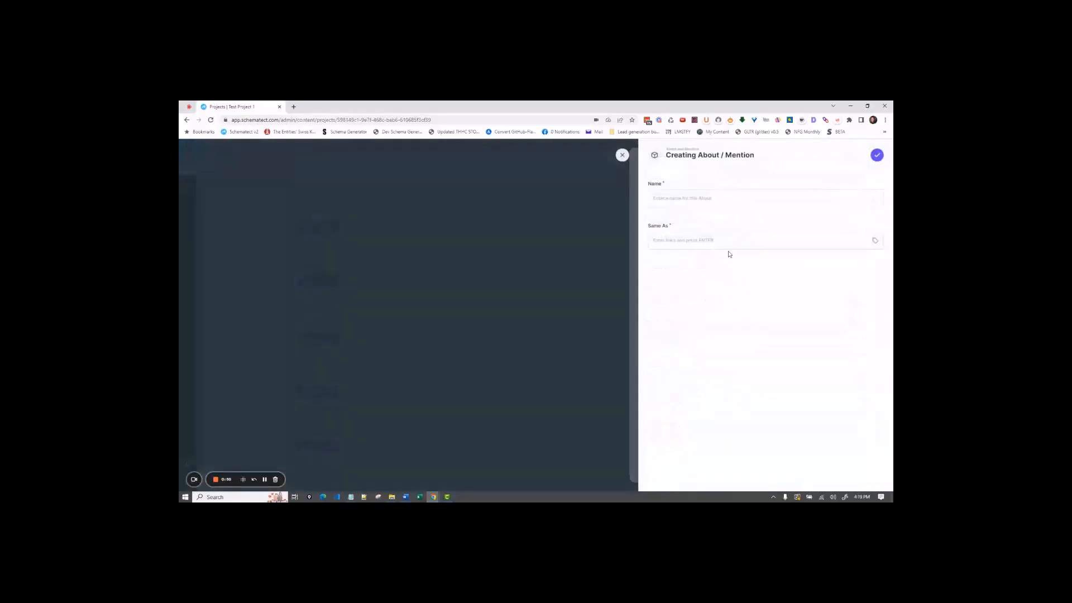
left_click(681, 197)
type("Purdue")
key("Tab")
type("p")
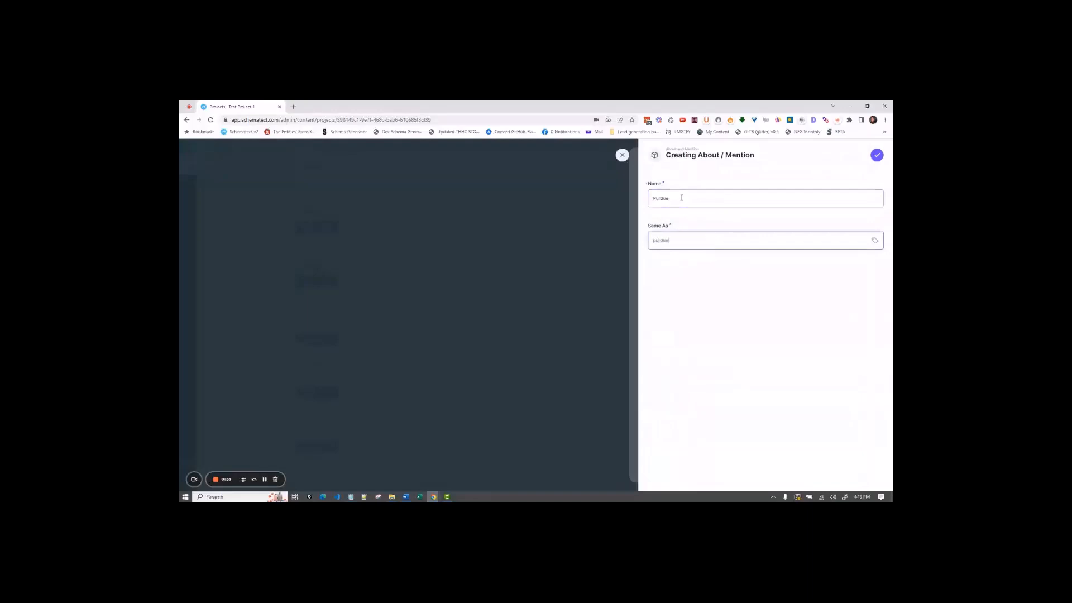
type("urdue.com")
key("Return")
left_click(877, 156)
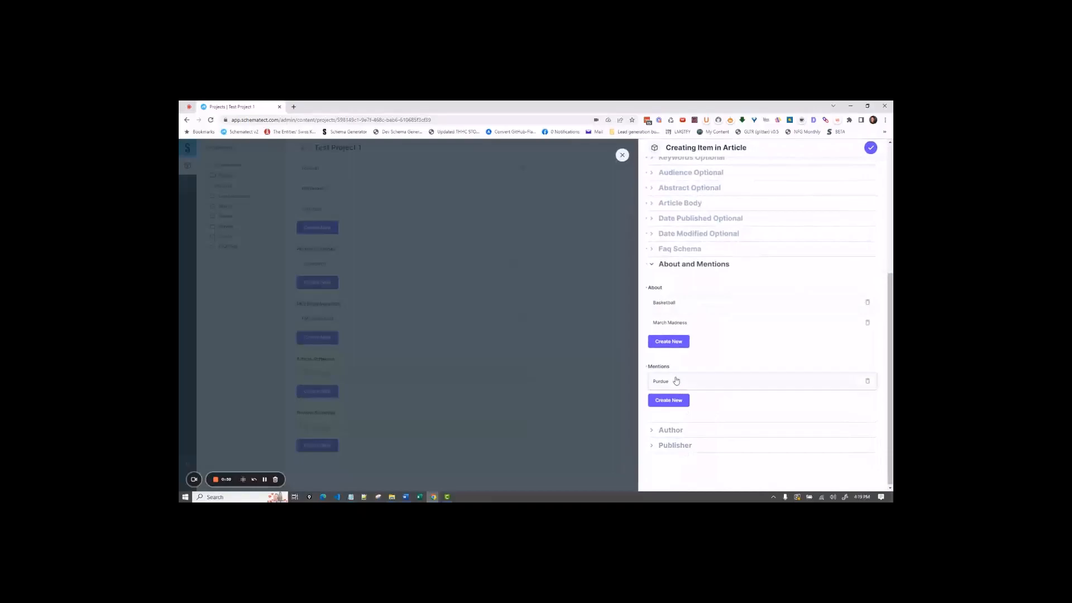
Create a second Mentions entry named "Connecticut" with the Same As link "uconn.com"
left_click(669, 401)
left_click(667, 198)
type("c")
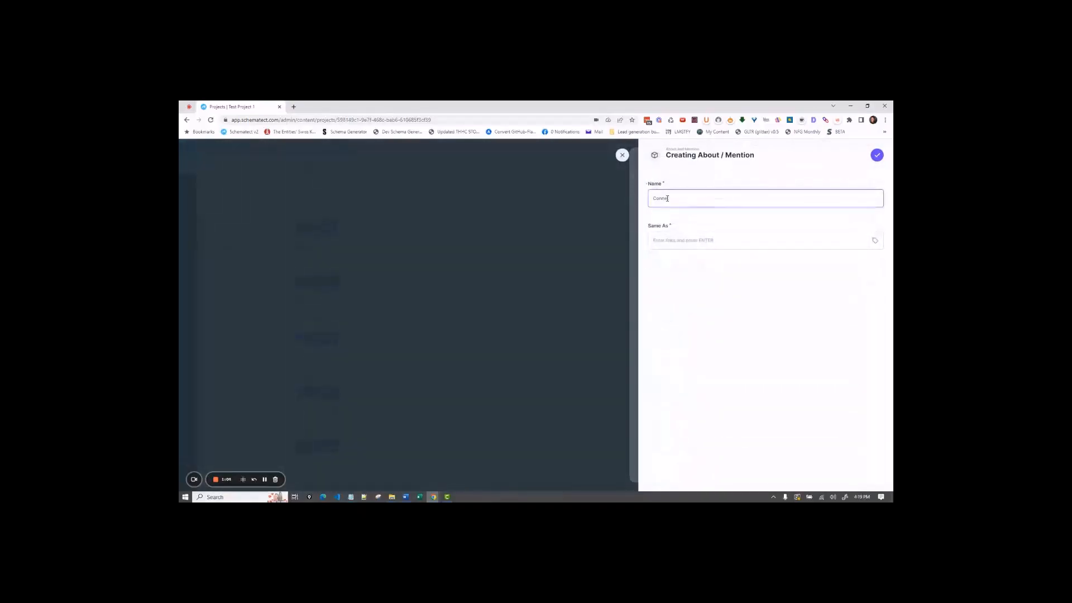
type("onnecticut")
key("Tab")
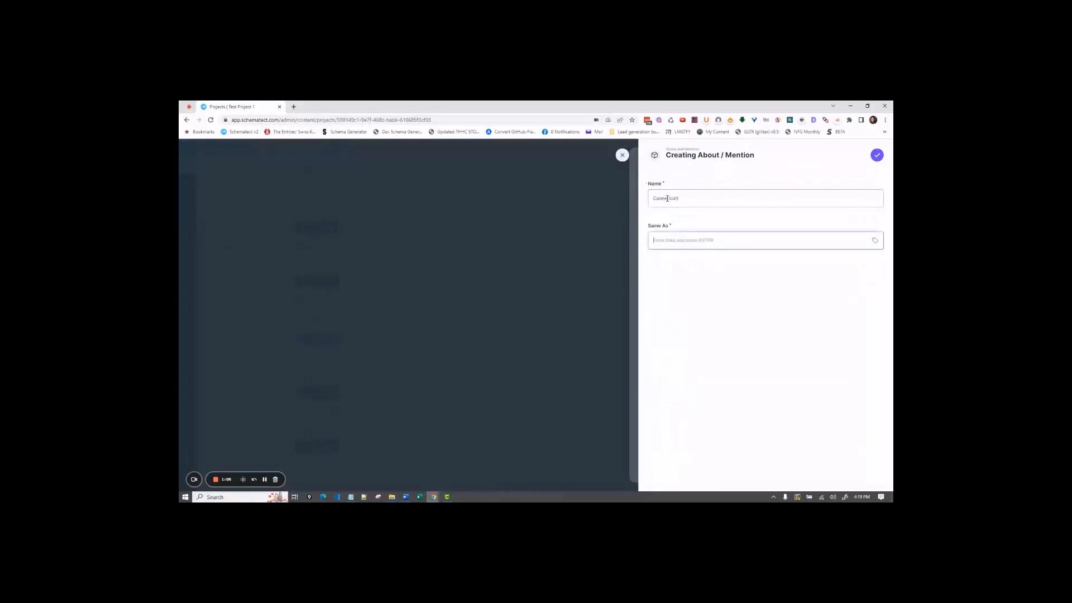
type("c")
type("uc")
key("BackSpace")
key("BackSpace")
key("BackSpace")
type("u")
key("Return")
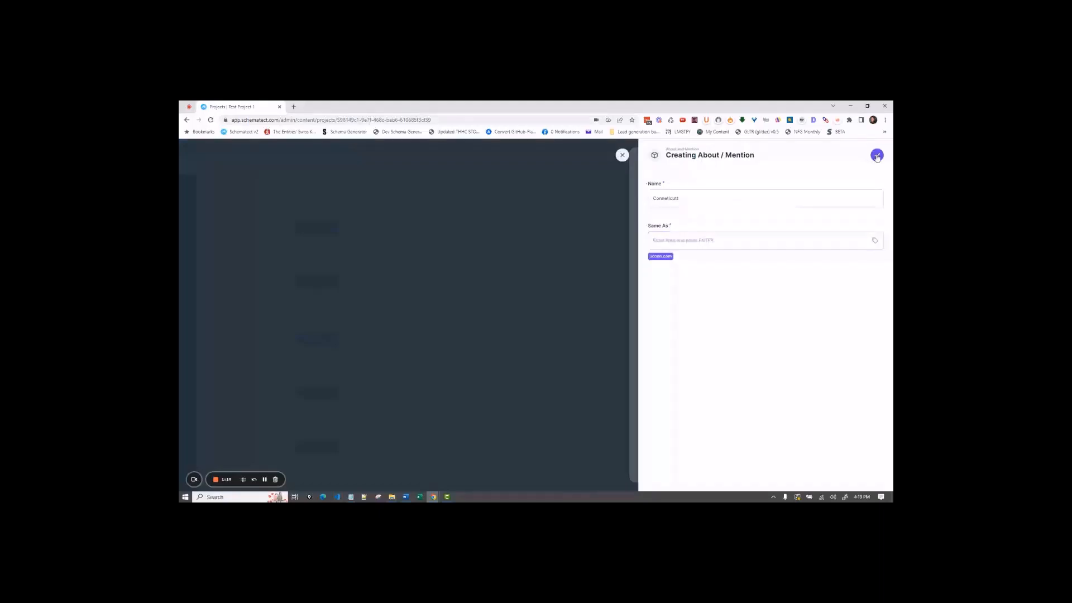
left_click(877, 155)
Create a third Mentions entry named "basketball court", correcting its spelling, with two Same As links: "wikipedia.com" and a basketball page under wikipedia.com
left_click(672, 424)
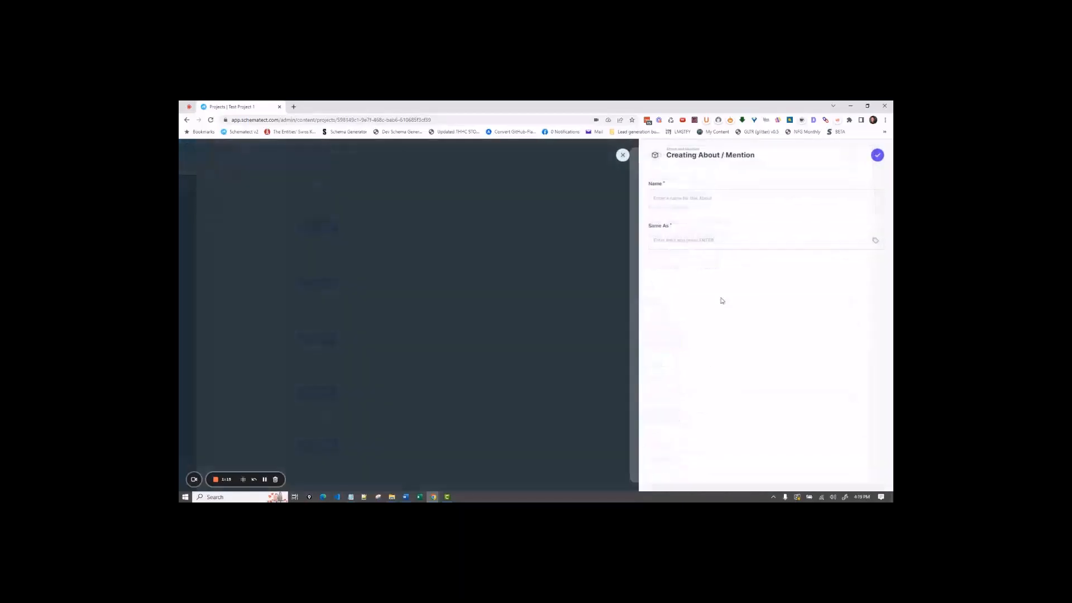
left_click(669, 199)
type("bas")
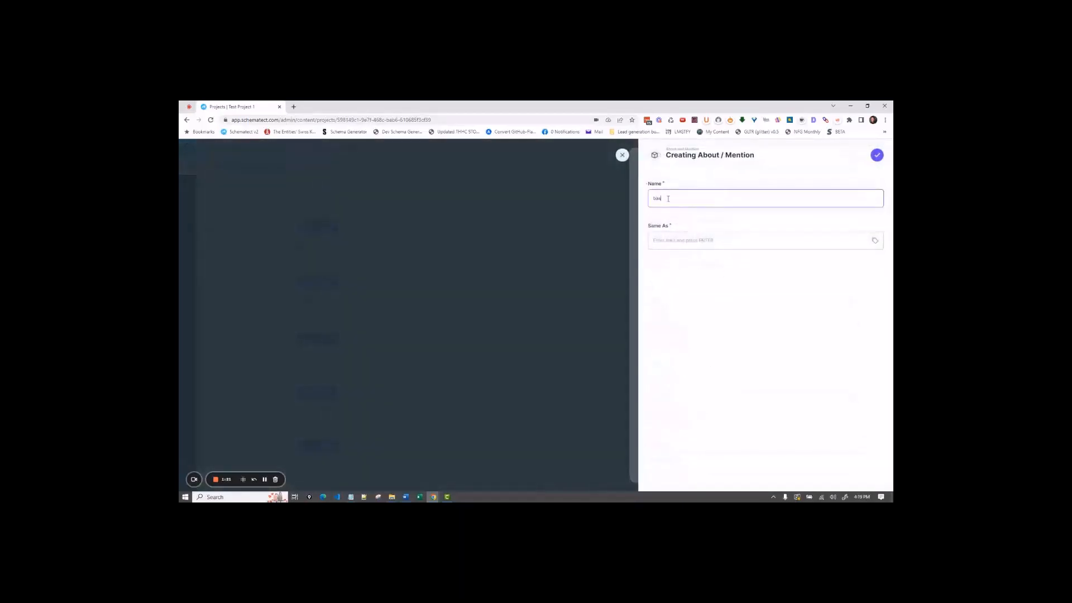
type("ketball court")
right_click(669, 199)
left_click(688, 205)
left_click(672, 243)
type("wikipedia")
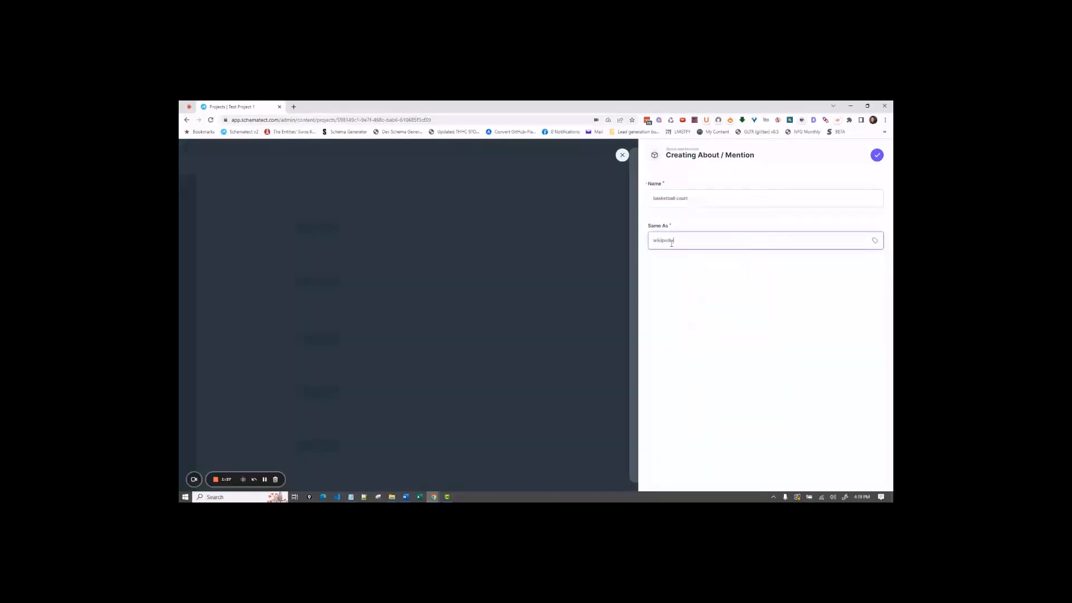
type(".com")
key("Return")
type("wikipedia")
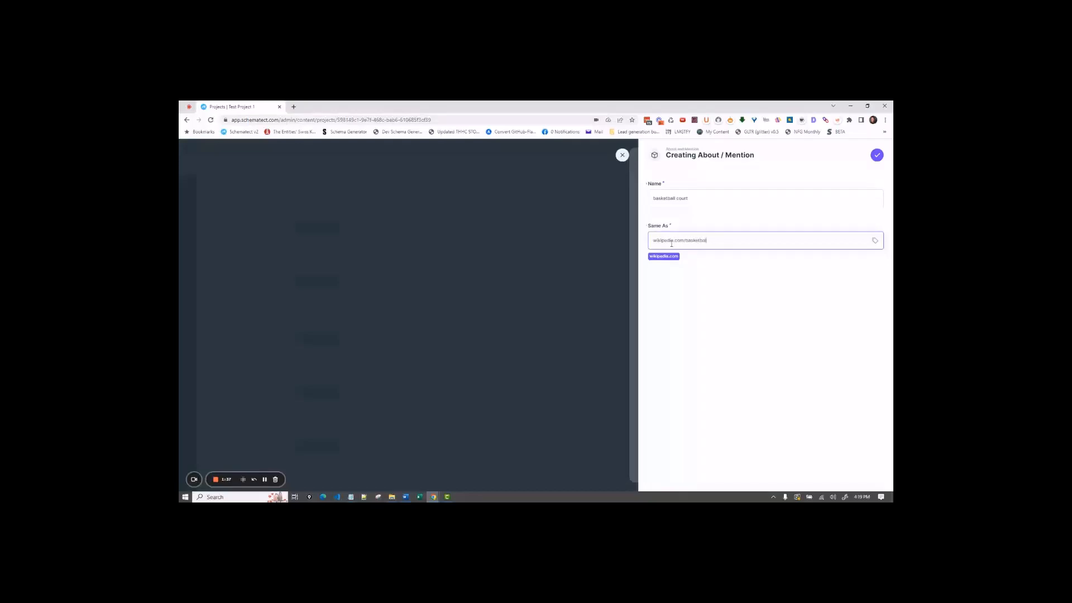
key("Return")
left_click(877, 155)
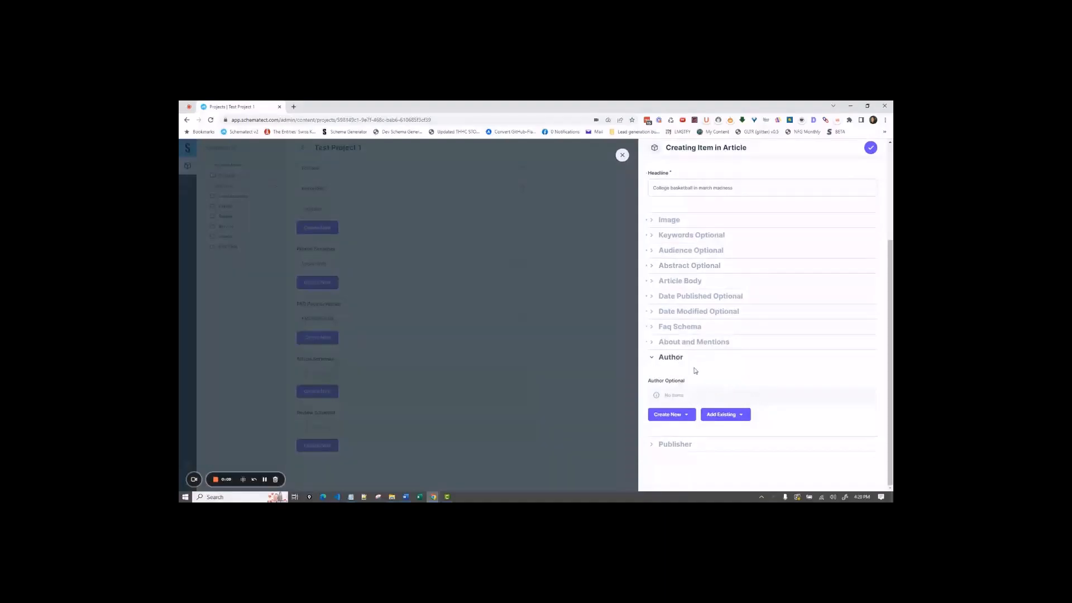
Attach the existing person item from Test Project 1 as the article's author
left_click(729, 416)
left_click(730, 441)
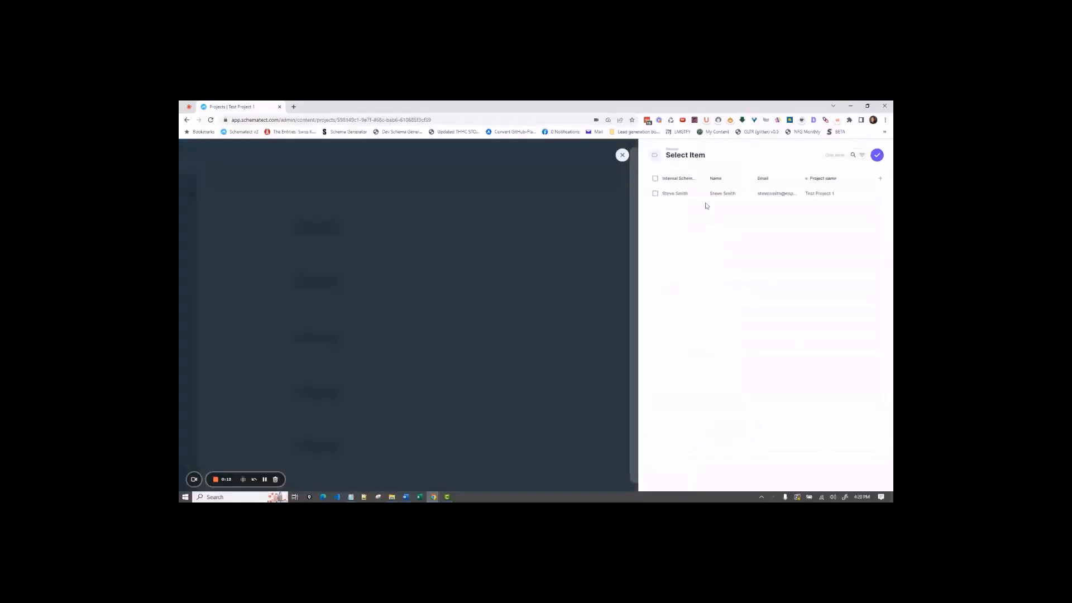
left_click(877, 155)
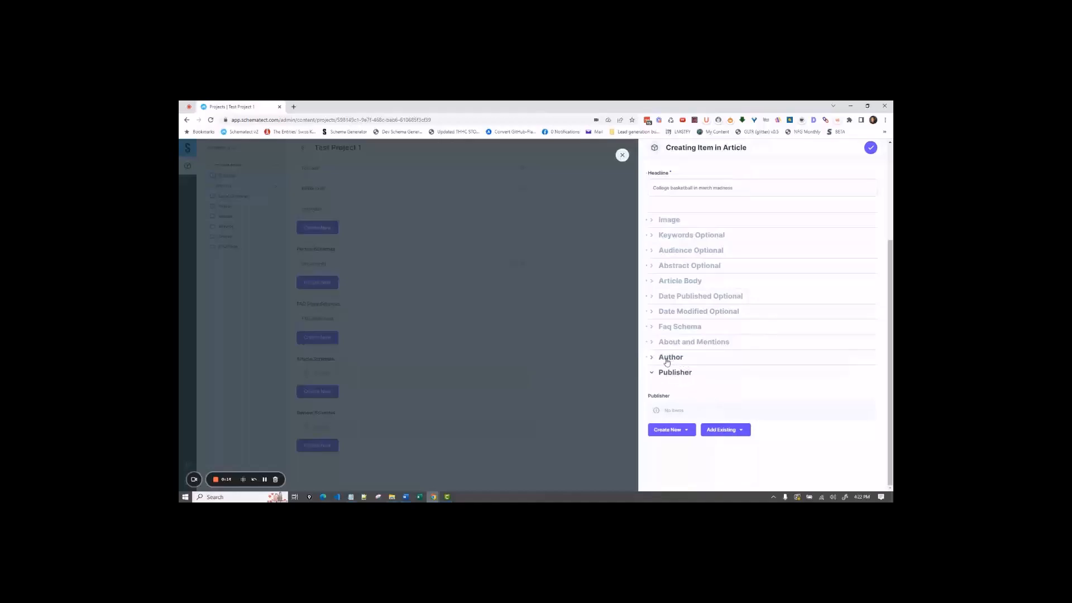
Attach the existing ESPN top-level organization as the article's publisher and save the Article item
left_click(732, 433)
left_click(722, 455)
left_click(665, 194)
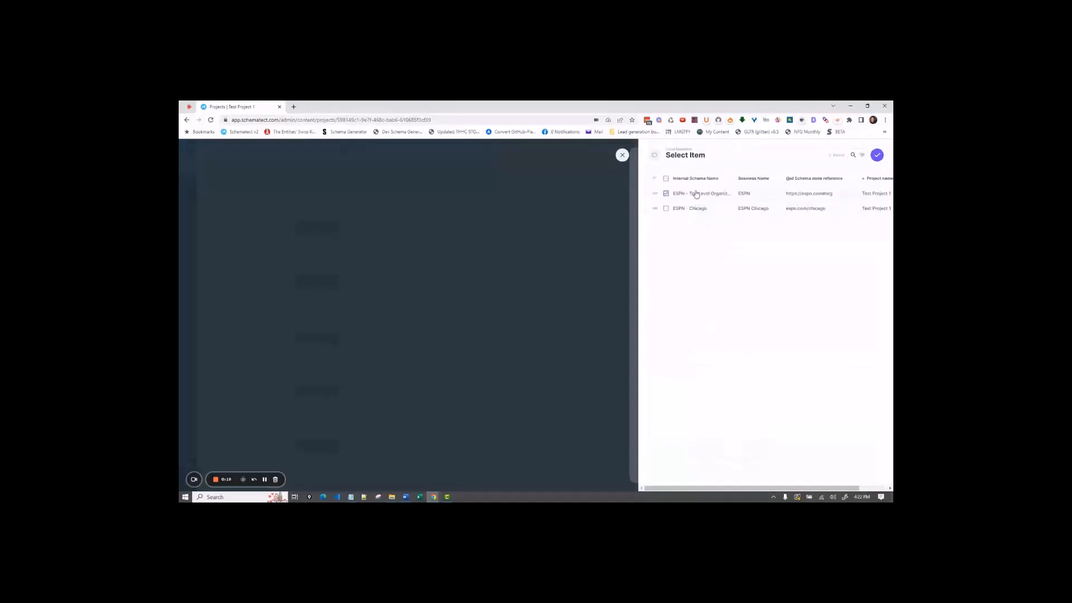
left_click(880, 157)
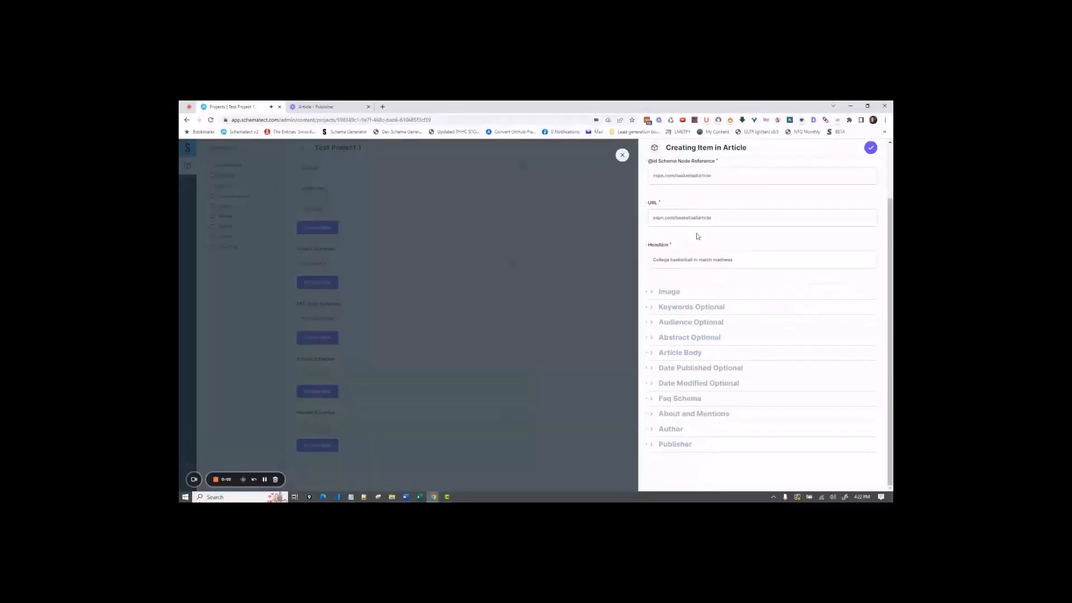
left_click(872, 149)
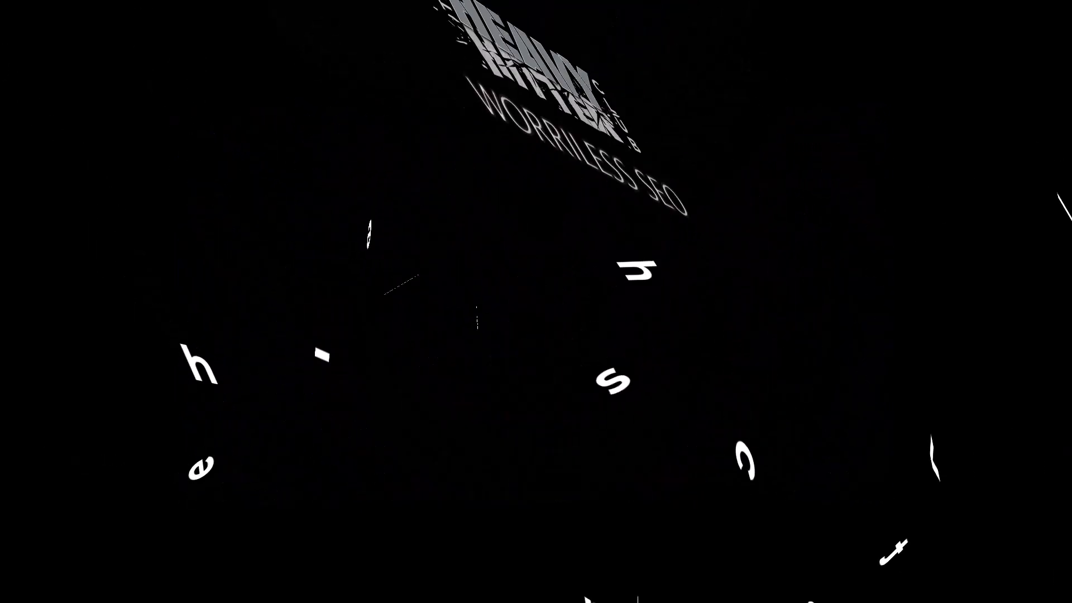